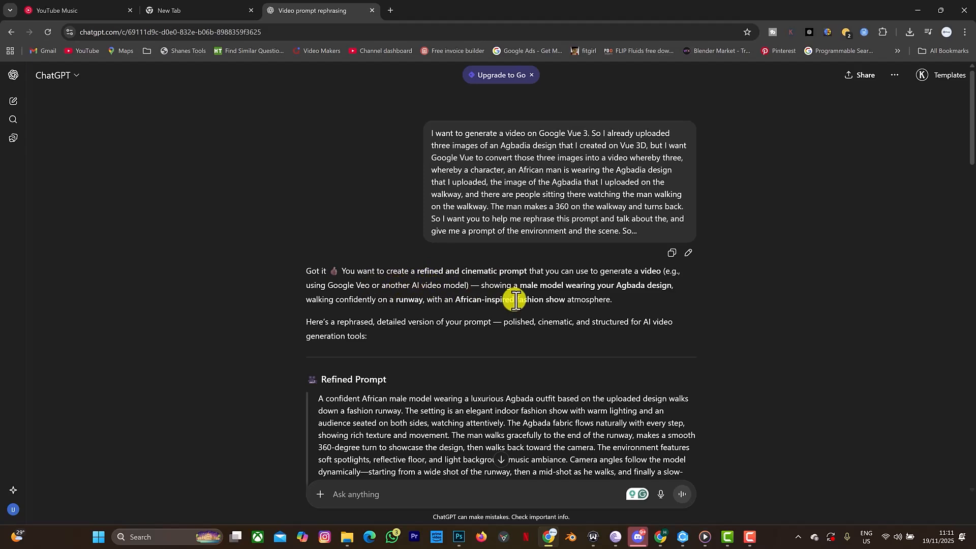
# Arrange the ChatGPT conversation with the refined Agbada prompt side by side with the Google Gemini window
pyautogui.scroll(-4, 514, 301)
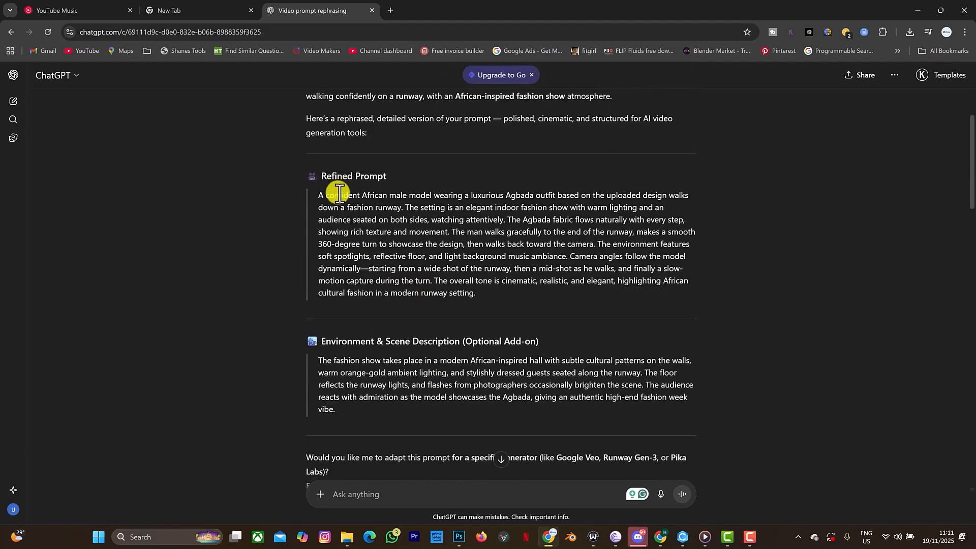
pyautogui.press('super+Left')
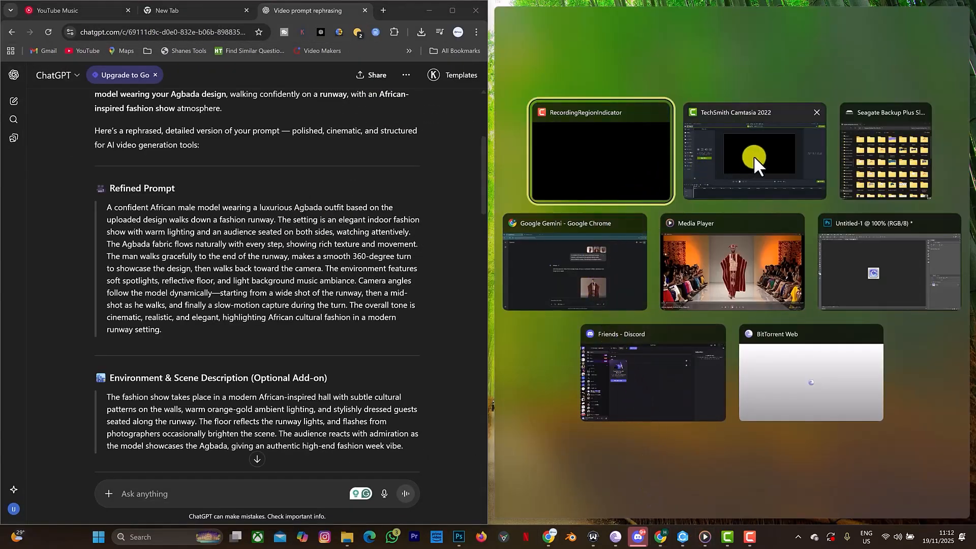
pyautogui.click(590, 266)
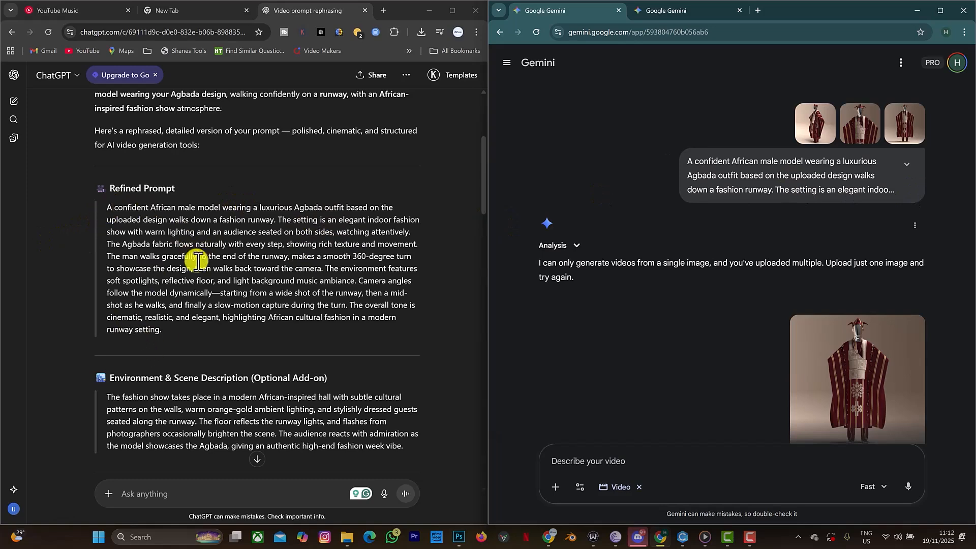
# Expand the Agbada runway prompt in Gemini and compare it with ChatGPT's refined prompt and its environment and scene description
pyautogui.click(900, 168)
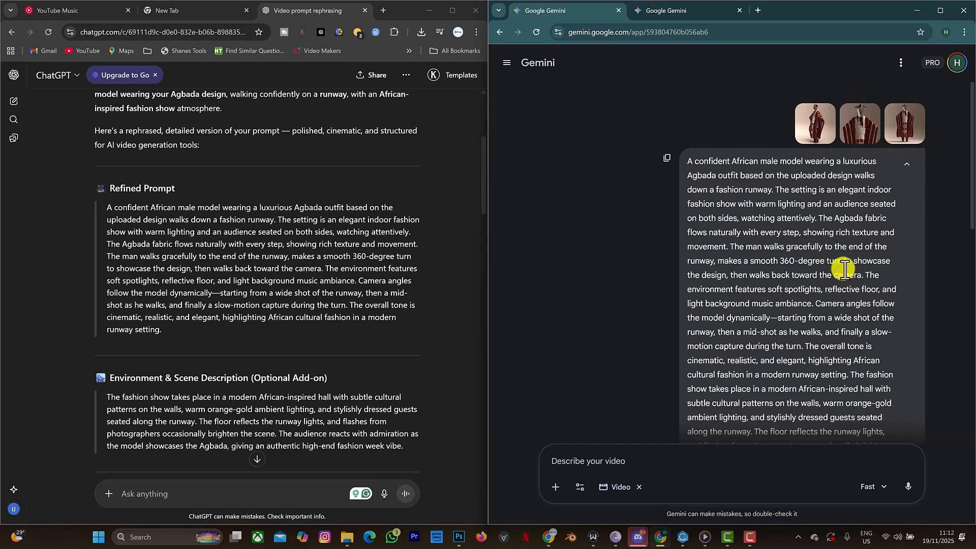
pyautogui.scroll(-2, 843, 267)
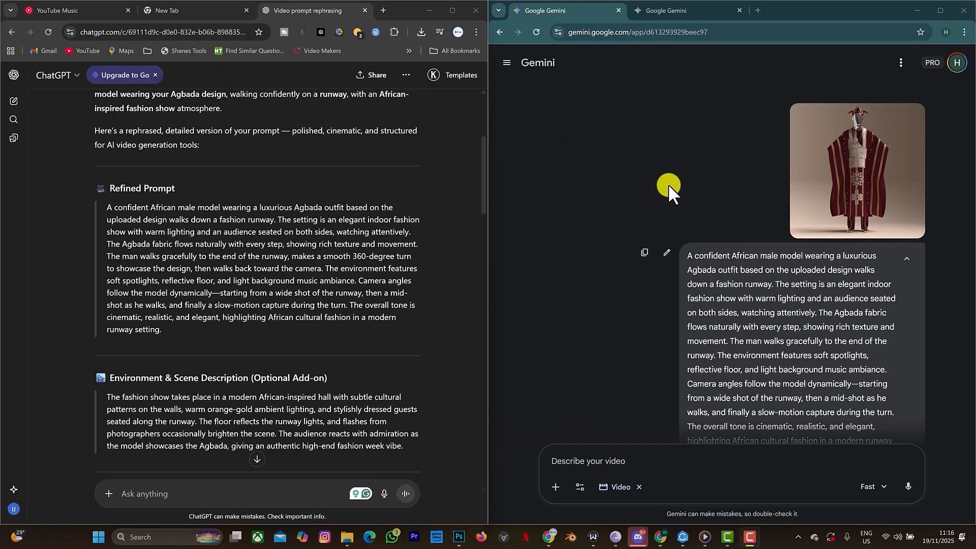
pyautogui.click(508, 63)
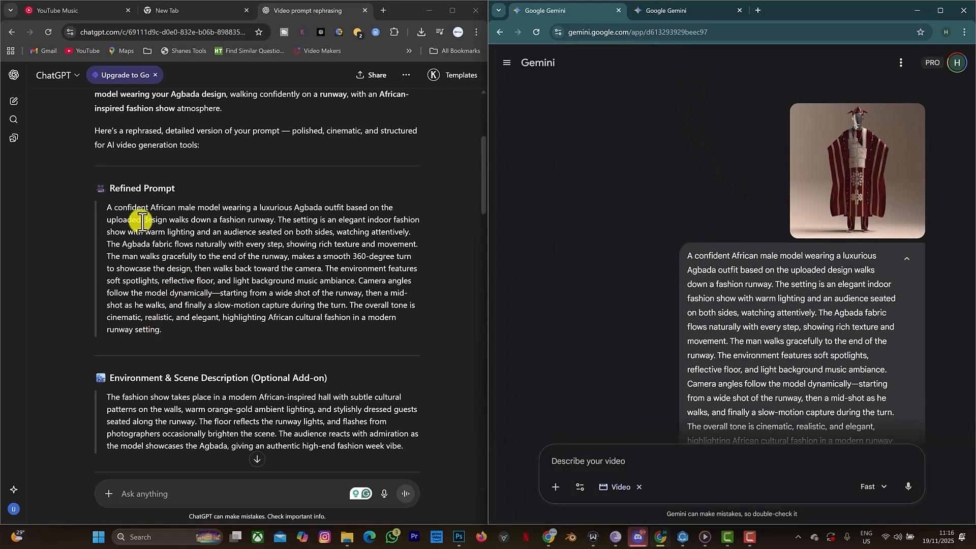
pyautogui.scroll(-2, 770, 376)
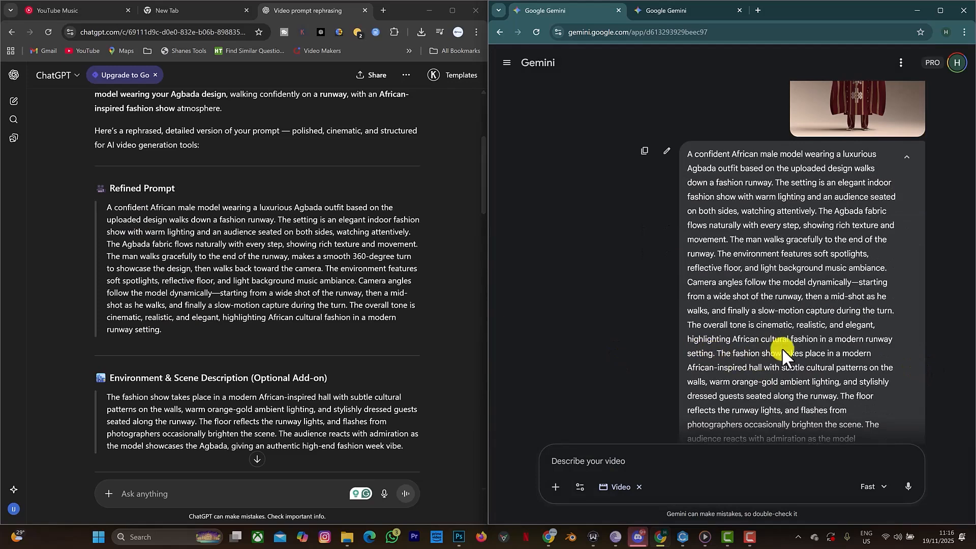
pyautogui.scroll(-2, 192, 365)
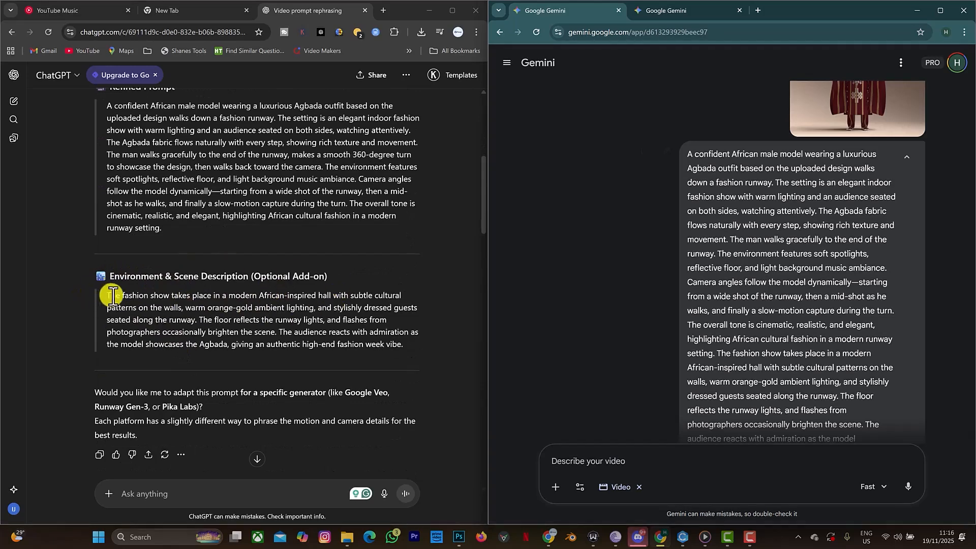
pyautogui.scroll(-2, 748, 372)
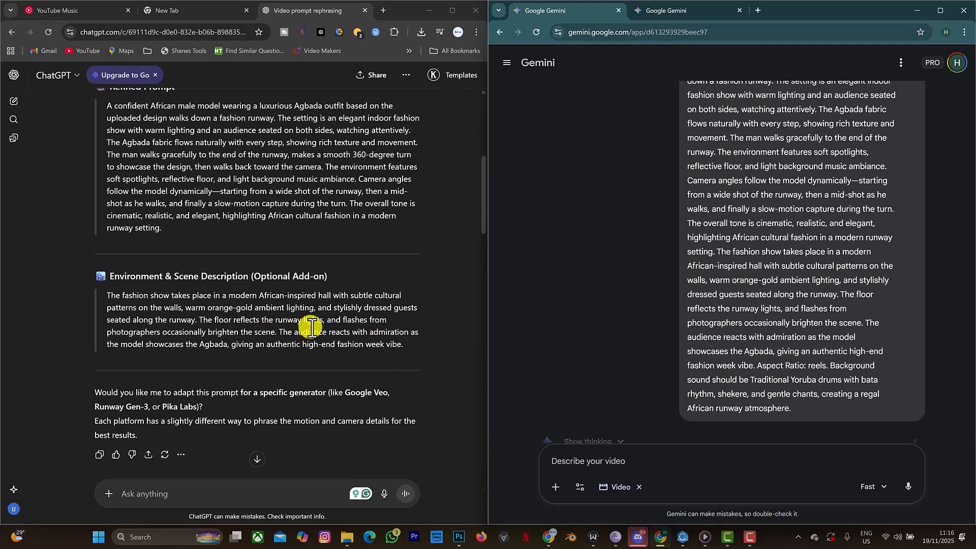
pyautogui.scroll(4, 807, 333)
pyautogui.scroll(-10, 808, 331)
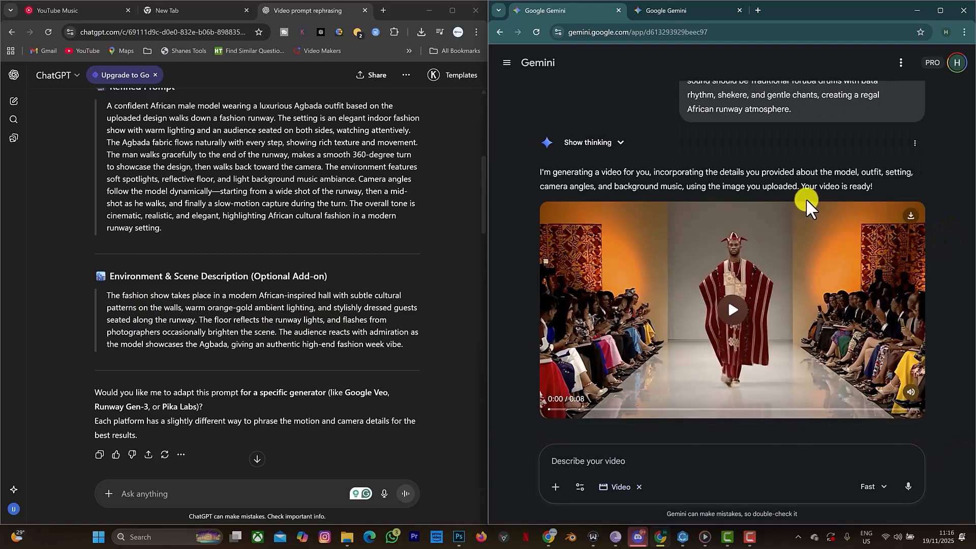
# Review the aspect ratio instruction in the Gemini prompt alongside ChatGPT's recommended Instagram Reels dimensions
pyautogui.scroll(5, 772, 260)
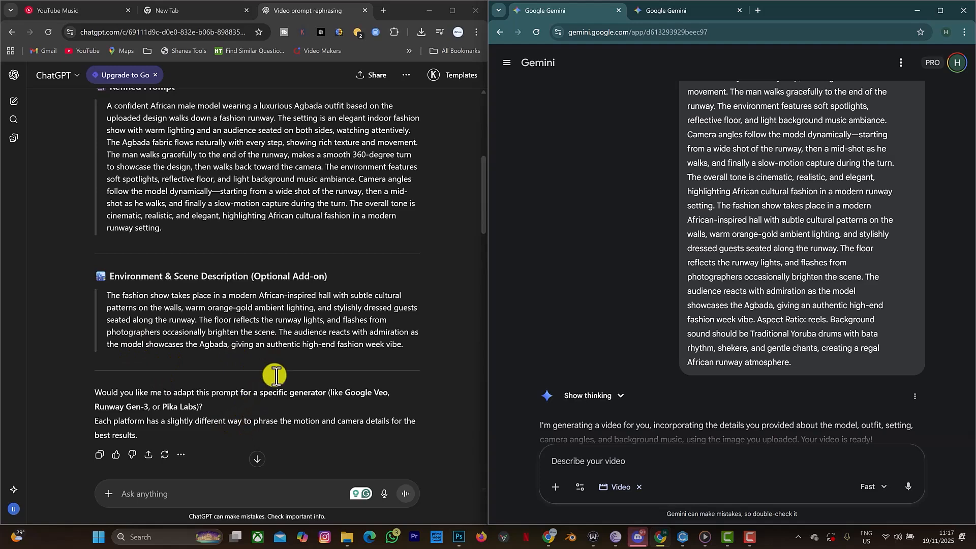
pyautogui.scroll(-6, 245, 408)
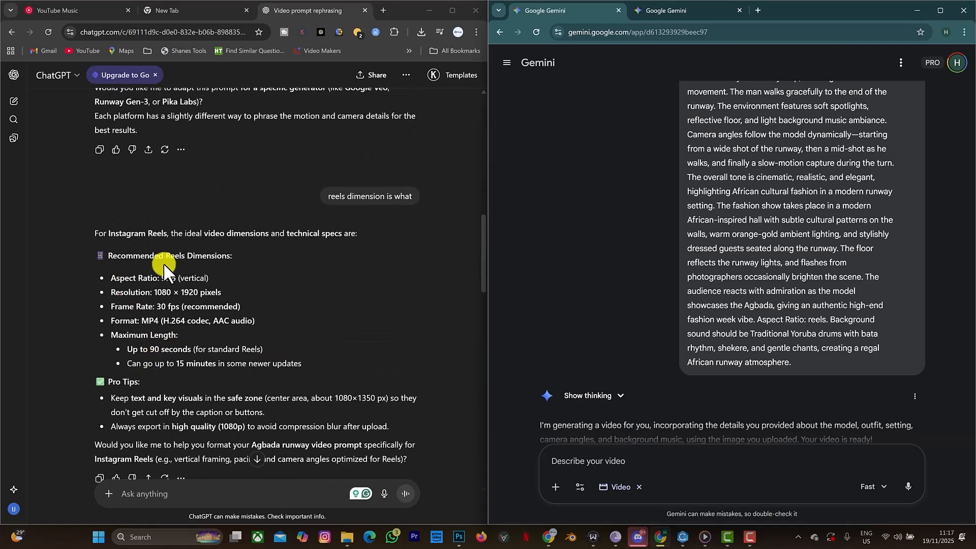
pyautogui.scroll(-4, 202, 264)
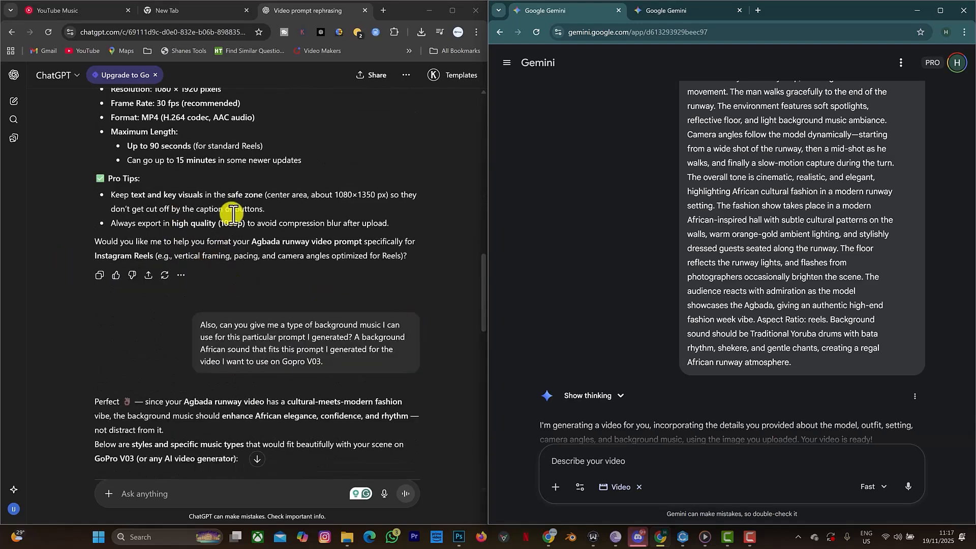
pyautogui.scroll(3, 231, 213)
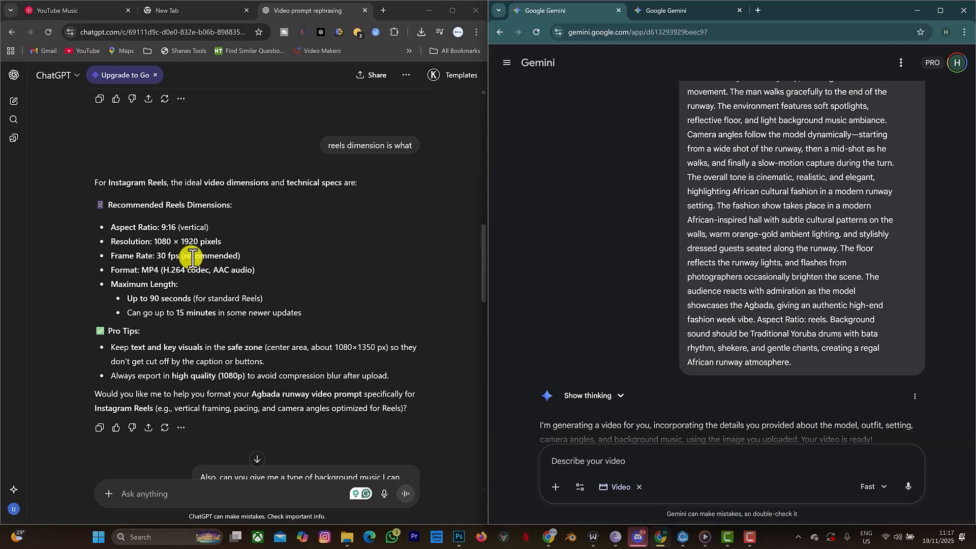
pyautogui.scroll(-5, 773, 387)
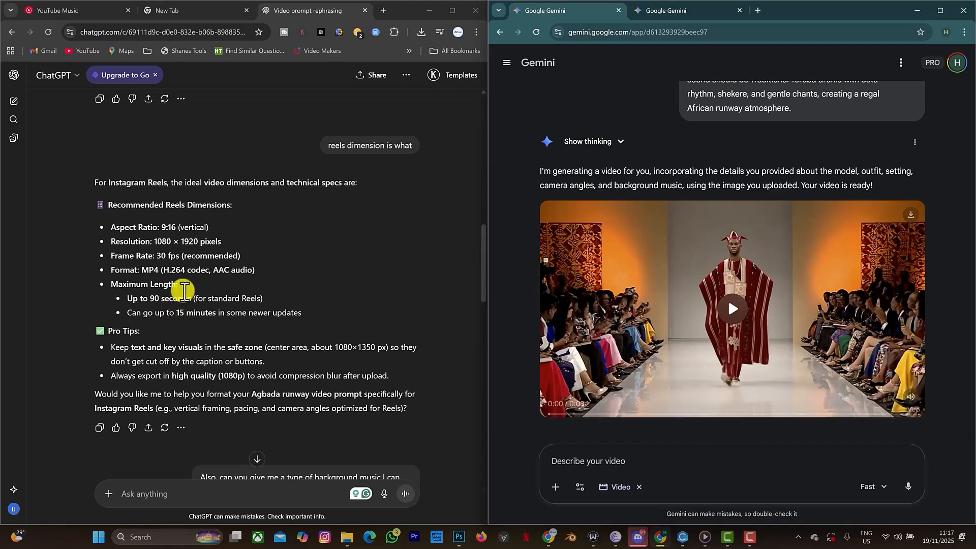
# Examine ChatGPT's background music recommendations for the Agbada runway scene and compare them with the background sound instruction in the Gemini prompt
pyautogui.scroll(-4, 251, 287)
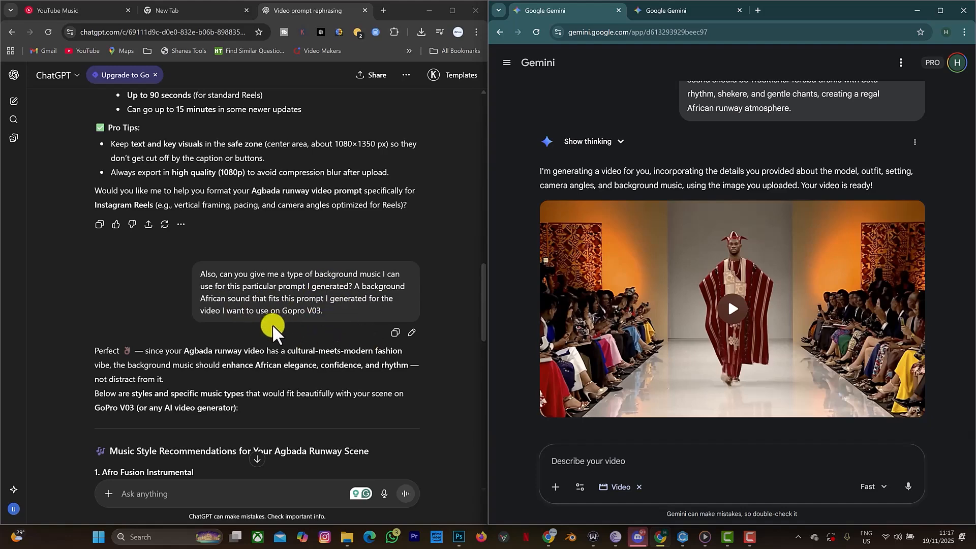
pyautogui.scroll(-3, 273, 318)
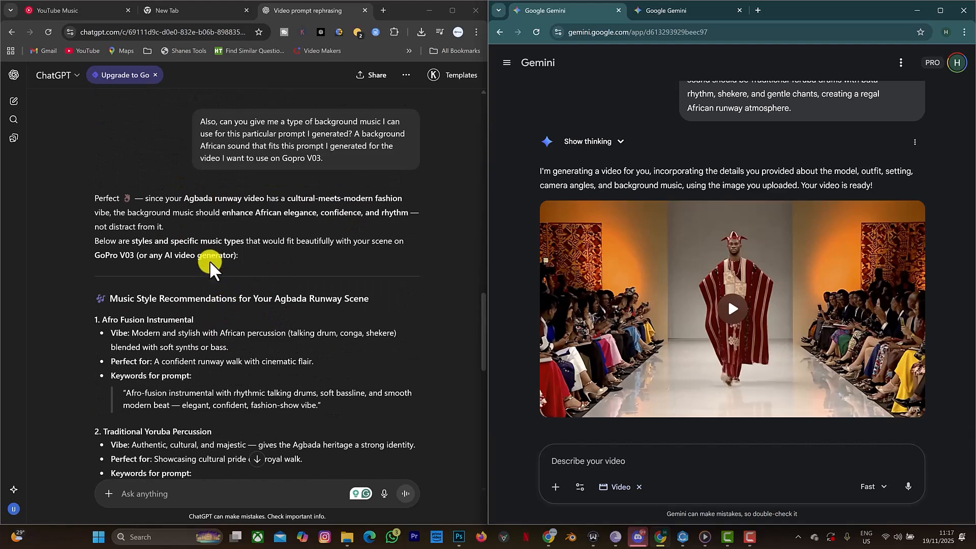
pyautogui.scroll(-5, 190, 343)
pyautogui.scroll(-2, 153, 372)
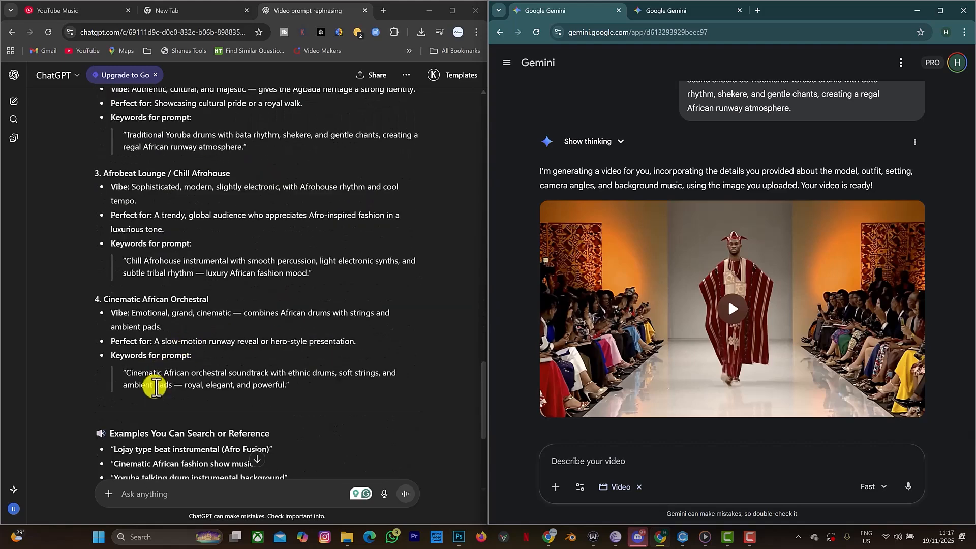
pyautogui.scroll(-3, 152, 372)
pyautogui.scroll(3, 156, 360)
pyautogui.scroll(4, 156, 360)
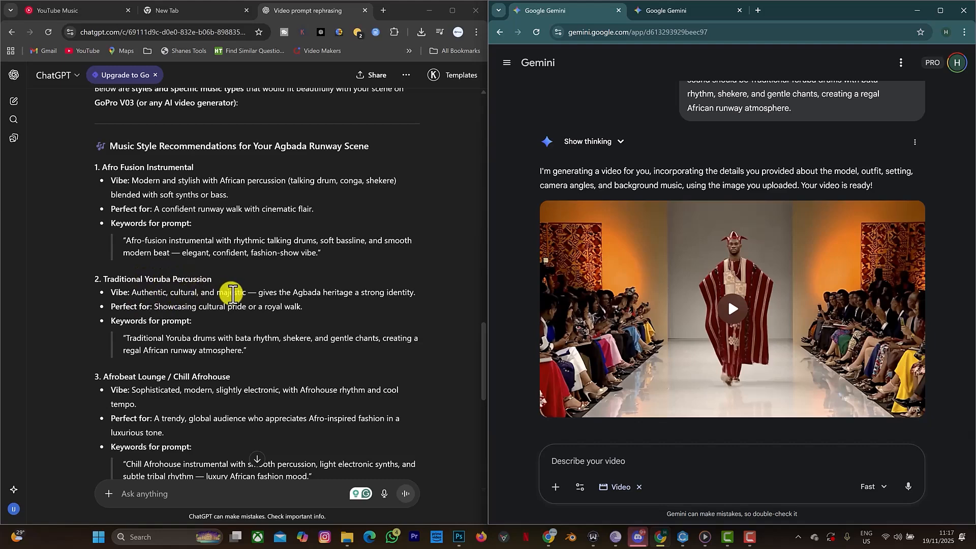
pyautogui.scroll(1, 766, 140)
pyautogui.scroll(3, 701, 189)
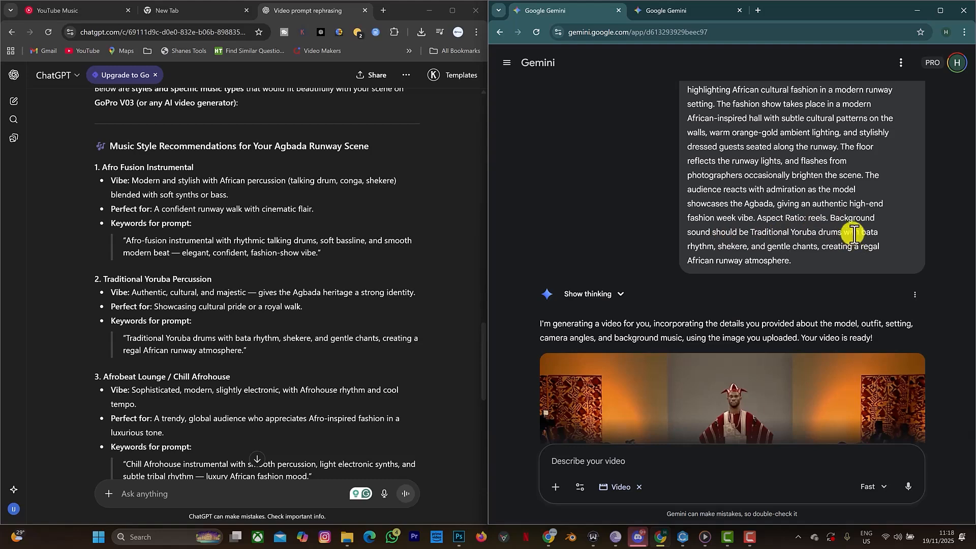
pyautogui.scroll(-2, 731, 249)
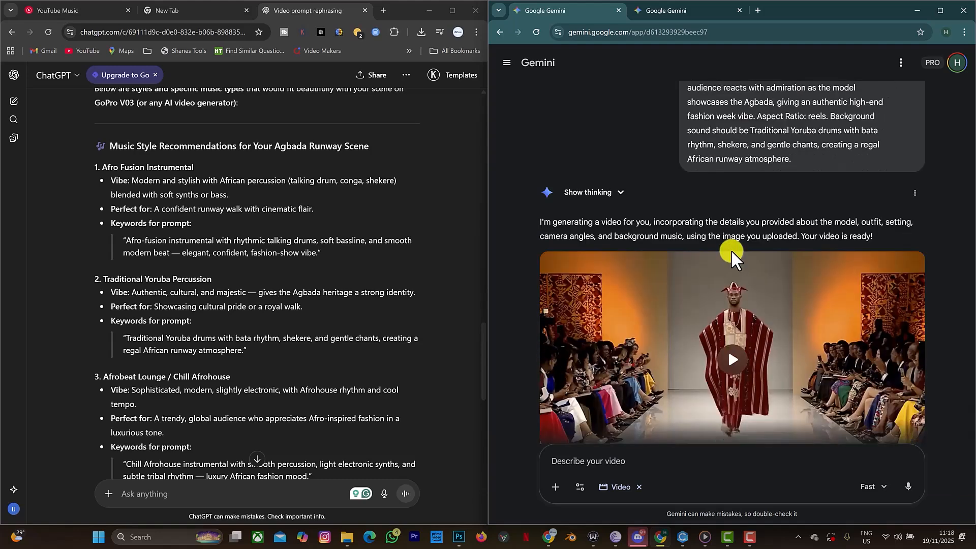
# Play the generated Agbada runway video in the Gemini response, then pause it
pyautogui.scroll(-1, 731, 249)
pyautogui.click(734, 314)
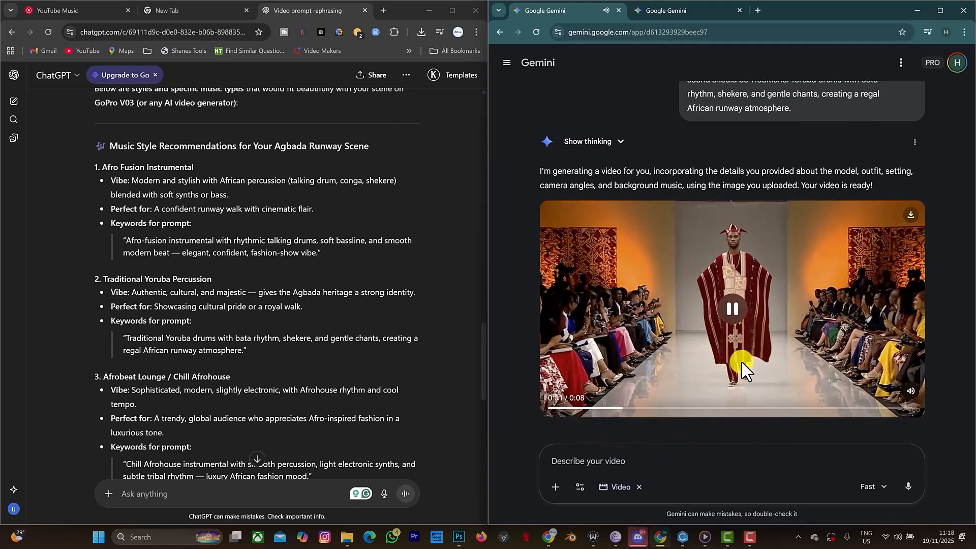
pyautogui.click(739, 318)
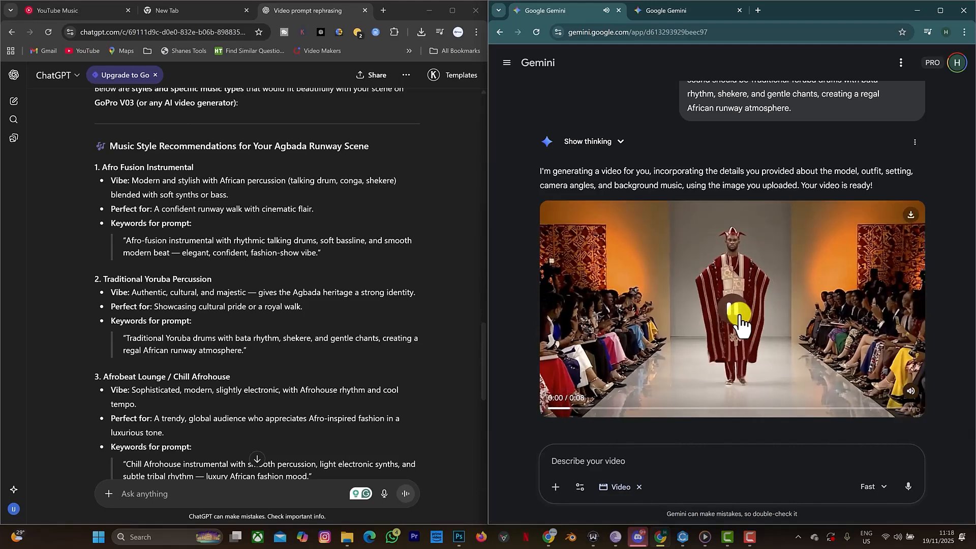
pyautogui.click(747, 323)
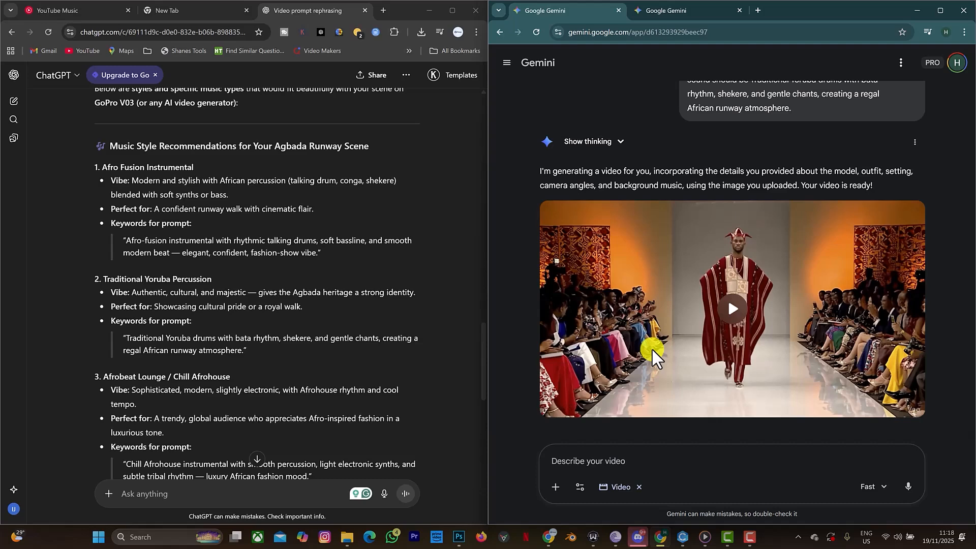
pyautogui.moveTo(678, 362)
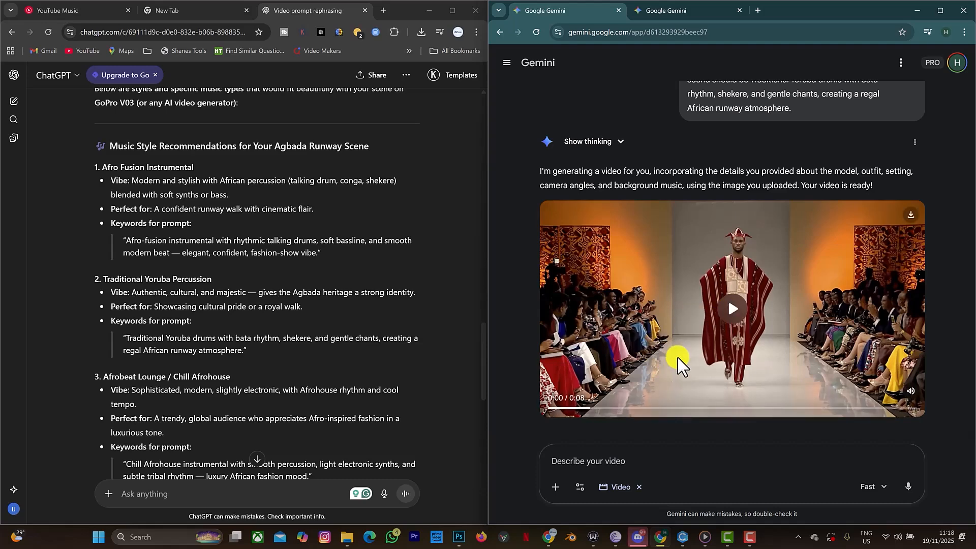